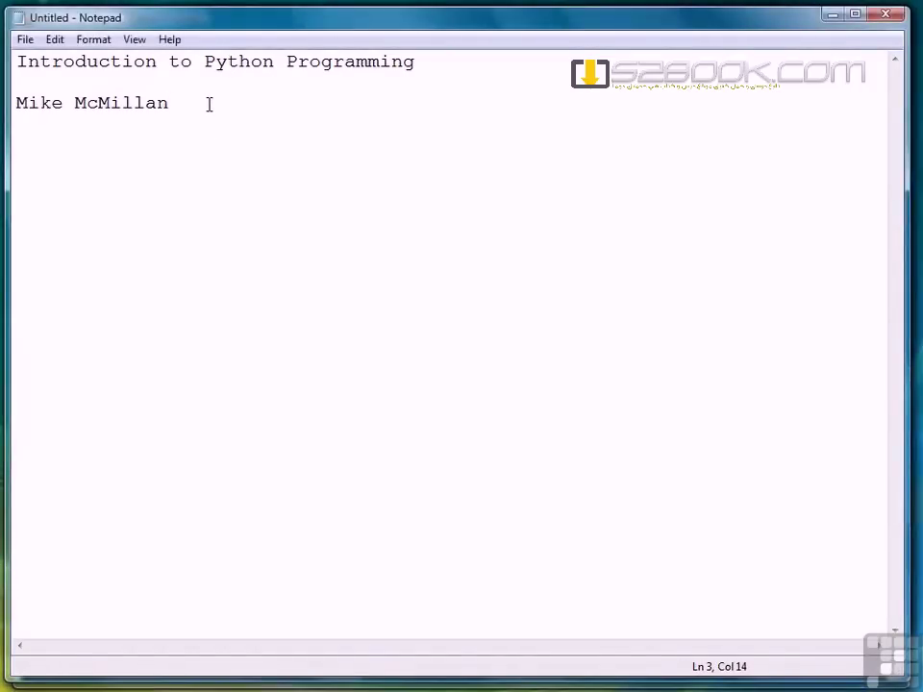
Start a new line below the author's name for the outline
key(Return)
key(Return)
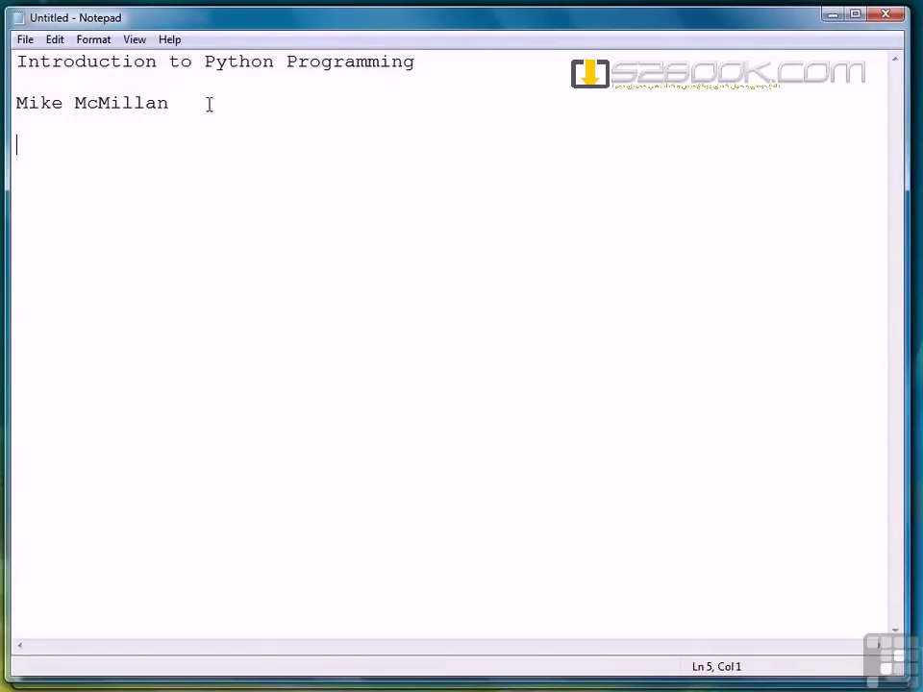
Add outline lines 'Installing Python', 'Hello, world!', 'Data types and variables' and 'Python input and output'
text(Installing )
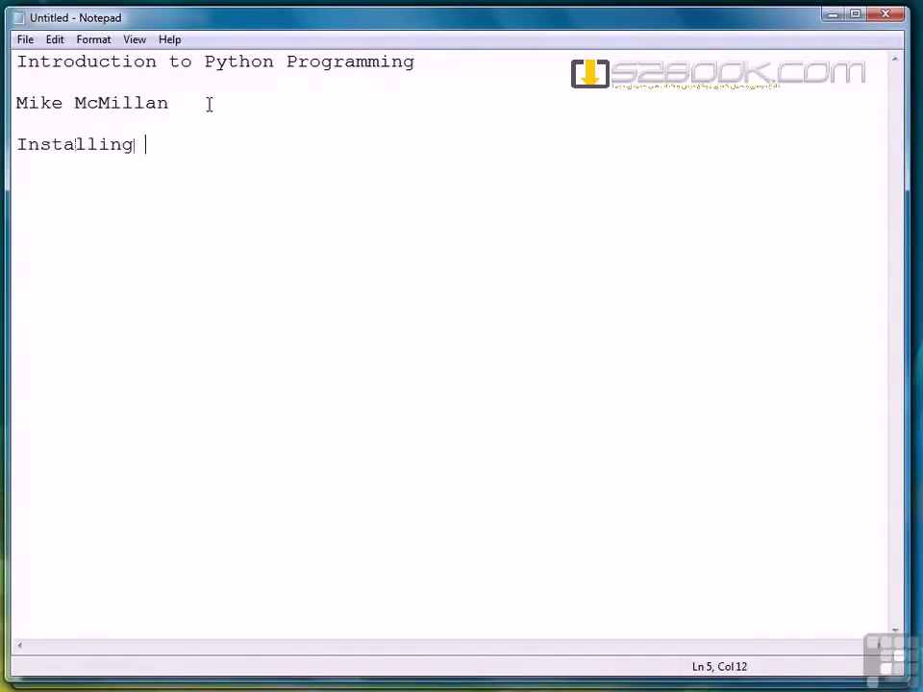
text(Python)
key(Return)
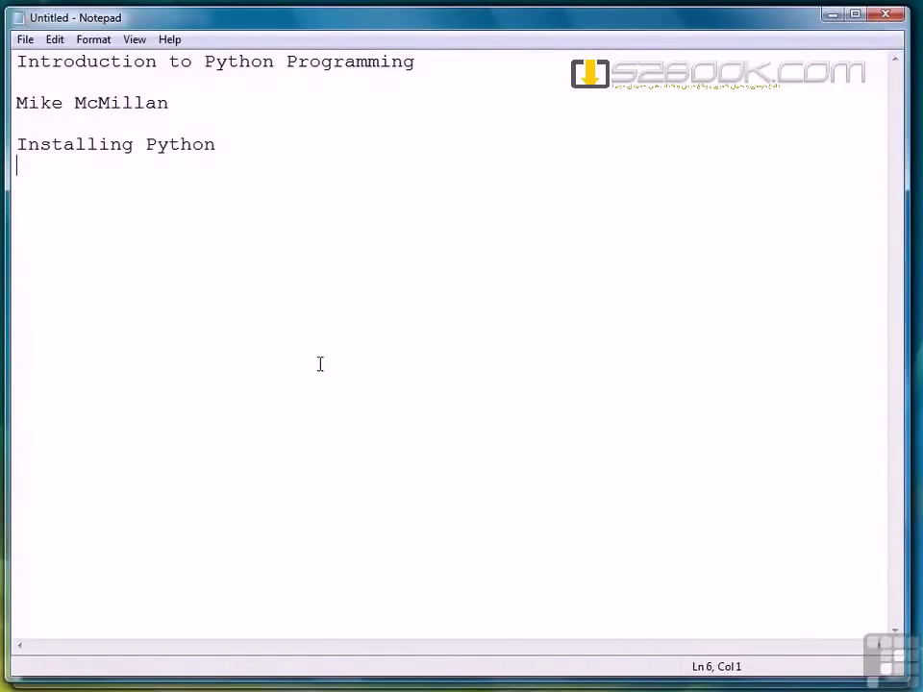
text(Hello, world!)
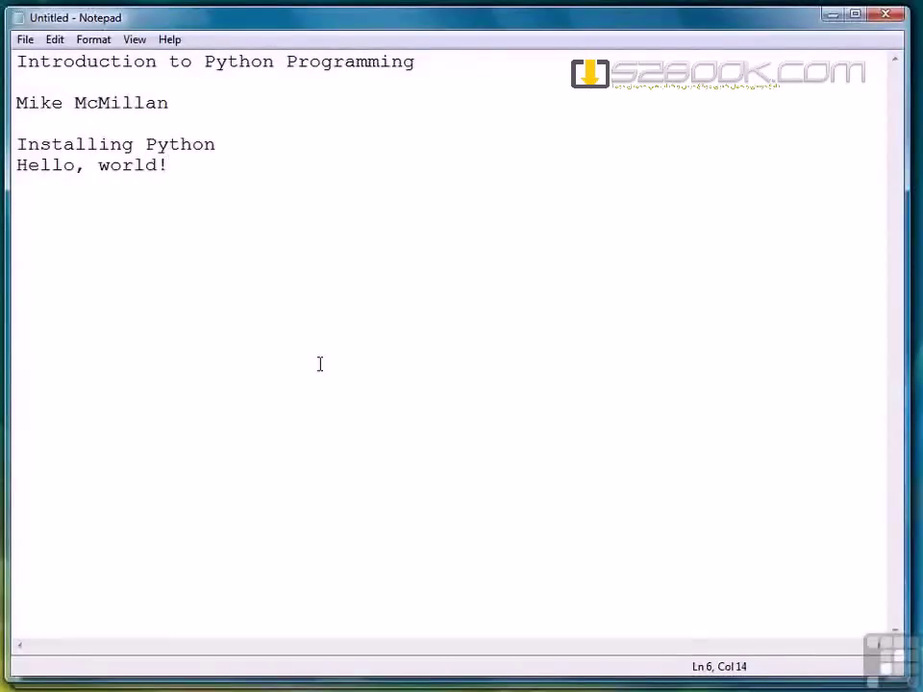
key(Return)
text(D)
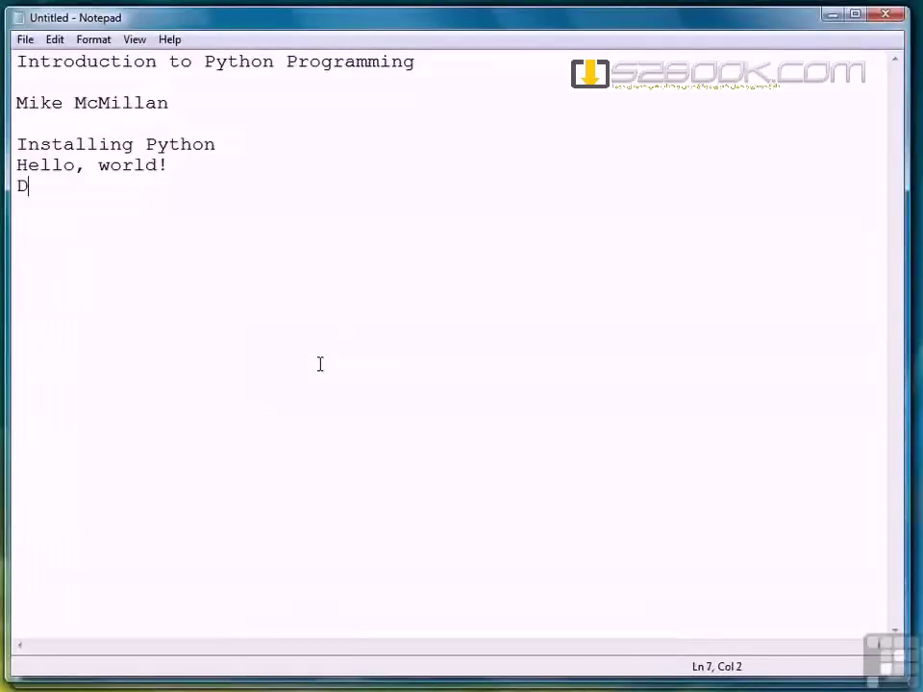
text(ata types )
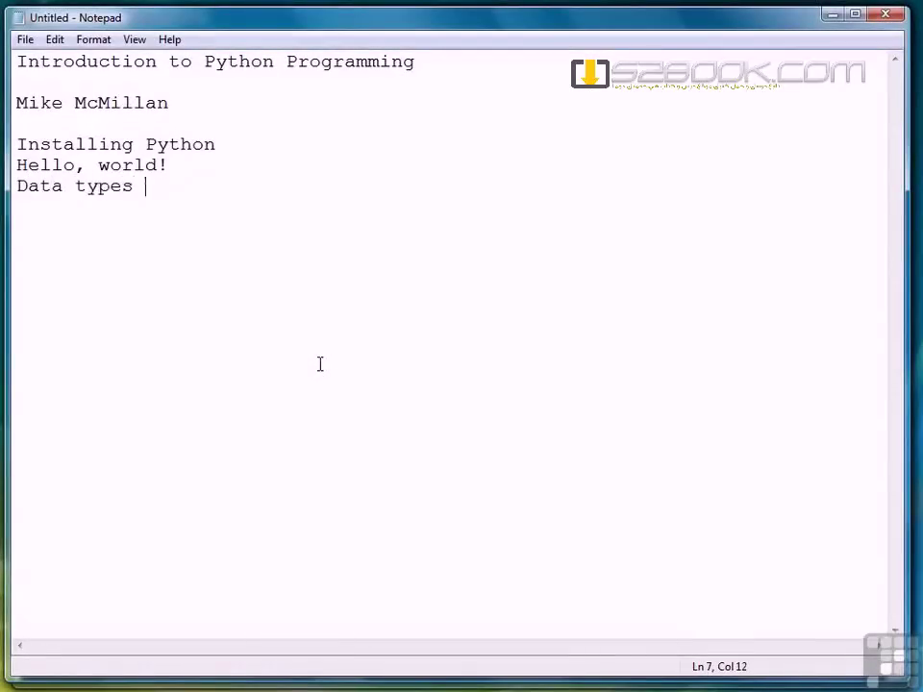
text(and varia)
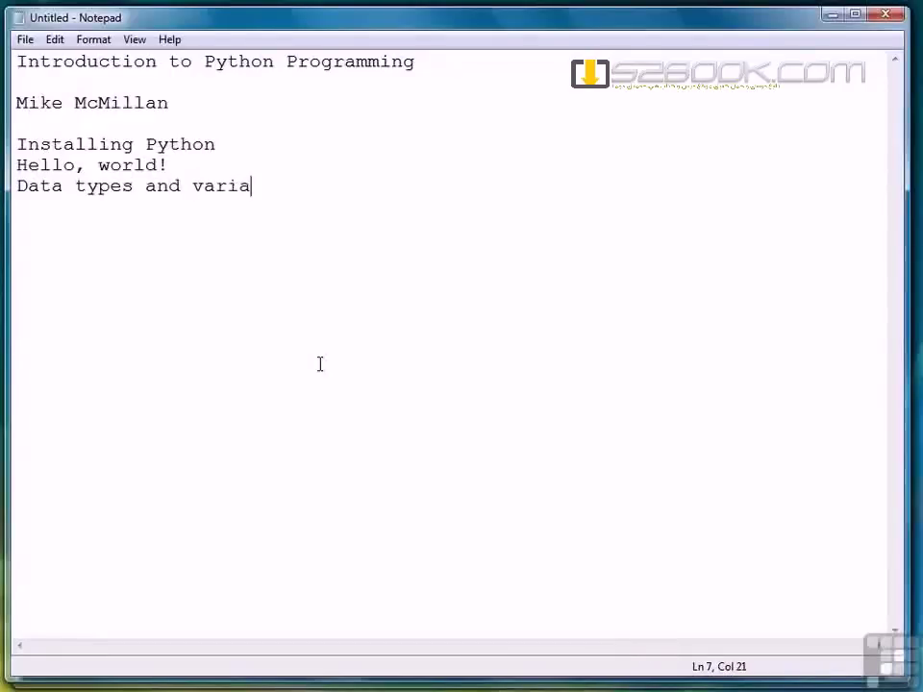
text(bles)
key(Return)
text(P)
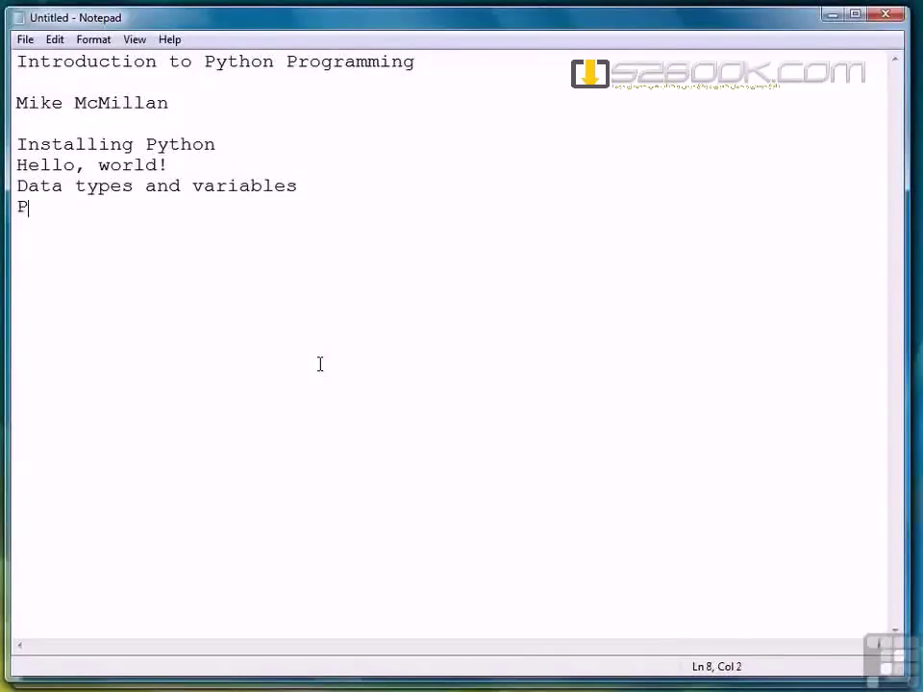
text(ython input and out)
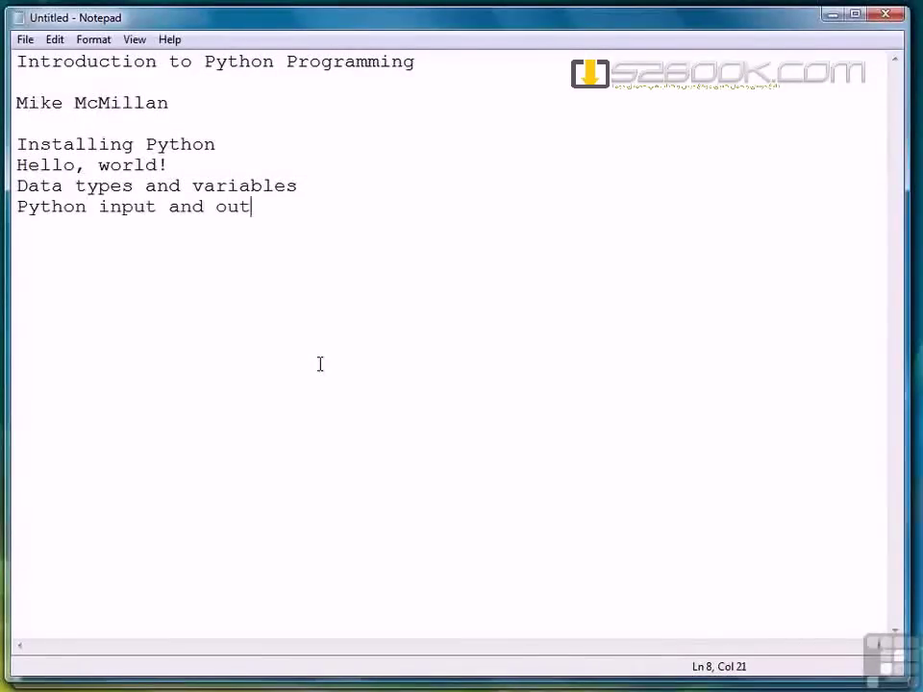
text(put)
key(Return)
Add 'Making decisions - if statements', 'Repetition - while loops', 'for loops' and 'Iterators', each on its own line
text(Making )
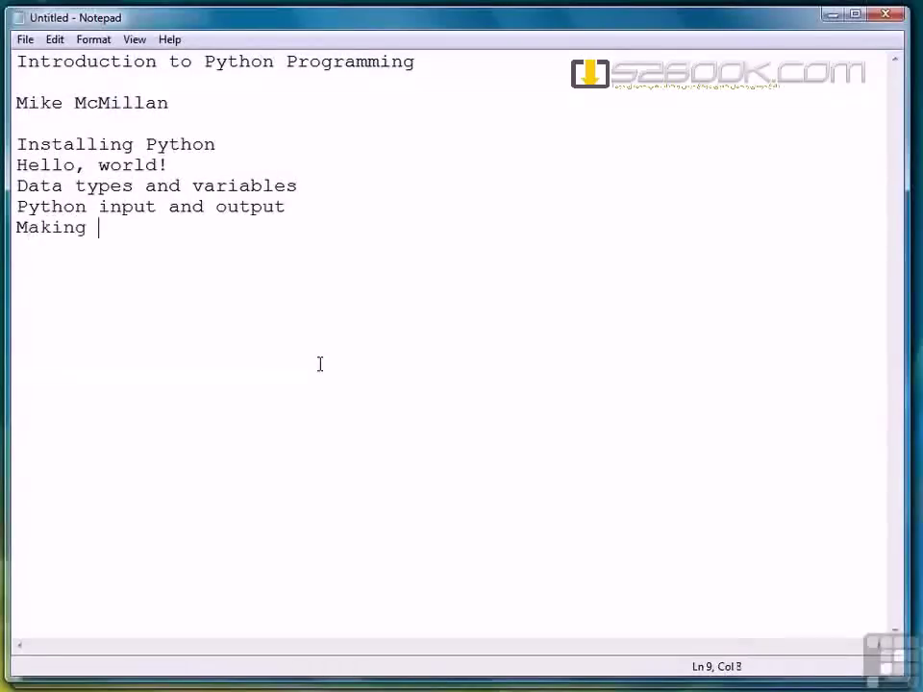
text(decisions - if )
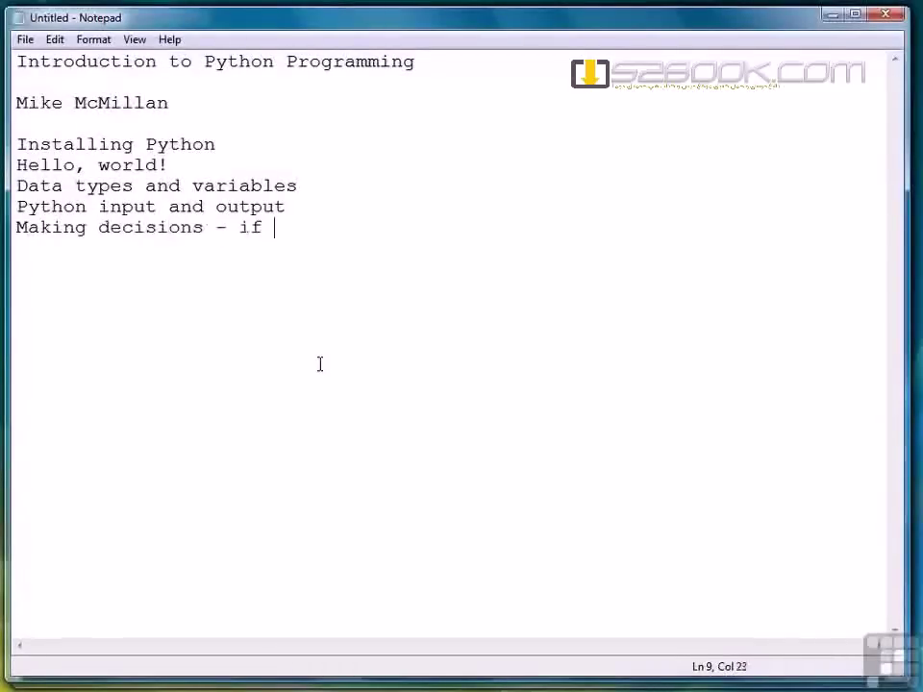
text(statements)
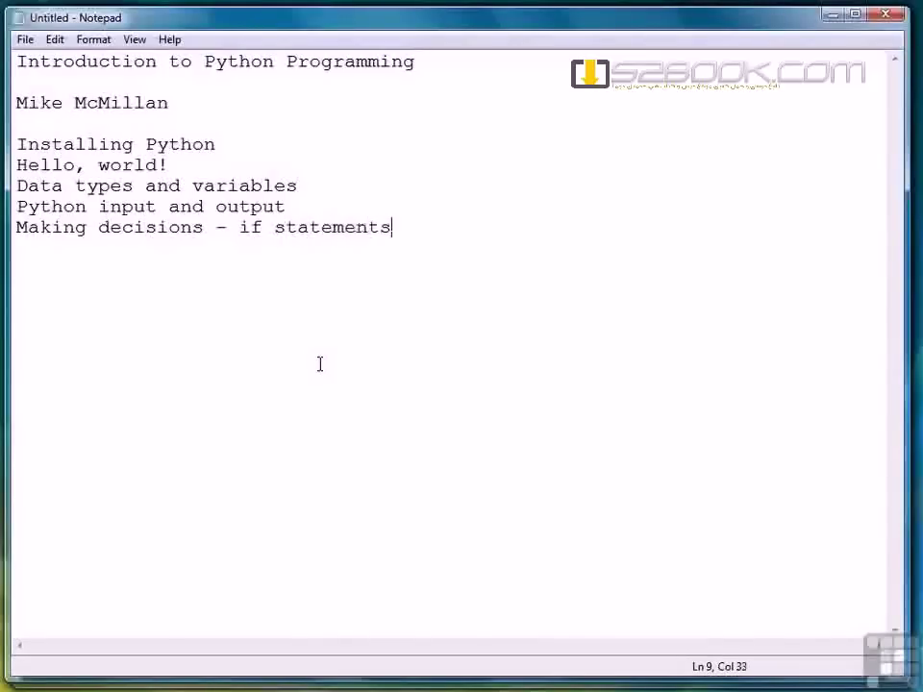
key(Return)
text(Repetitio)
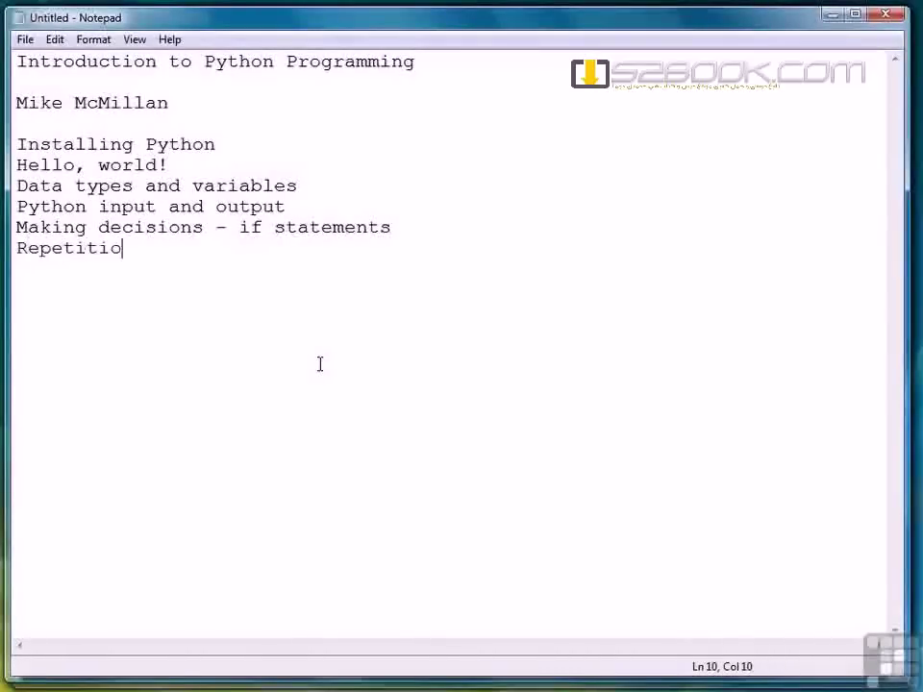
text(n - )
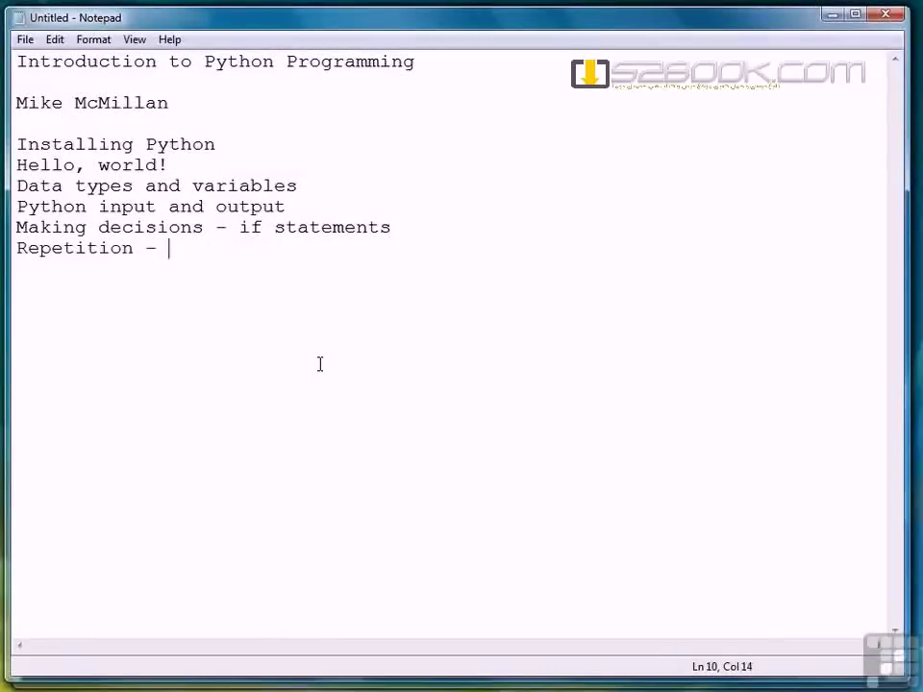
text(while )
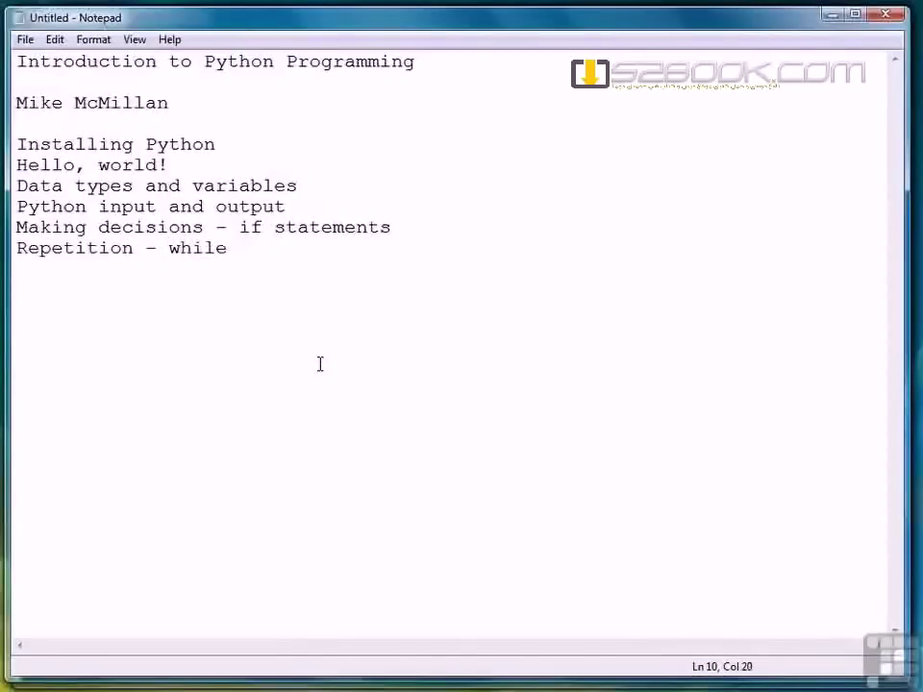
text(loops)
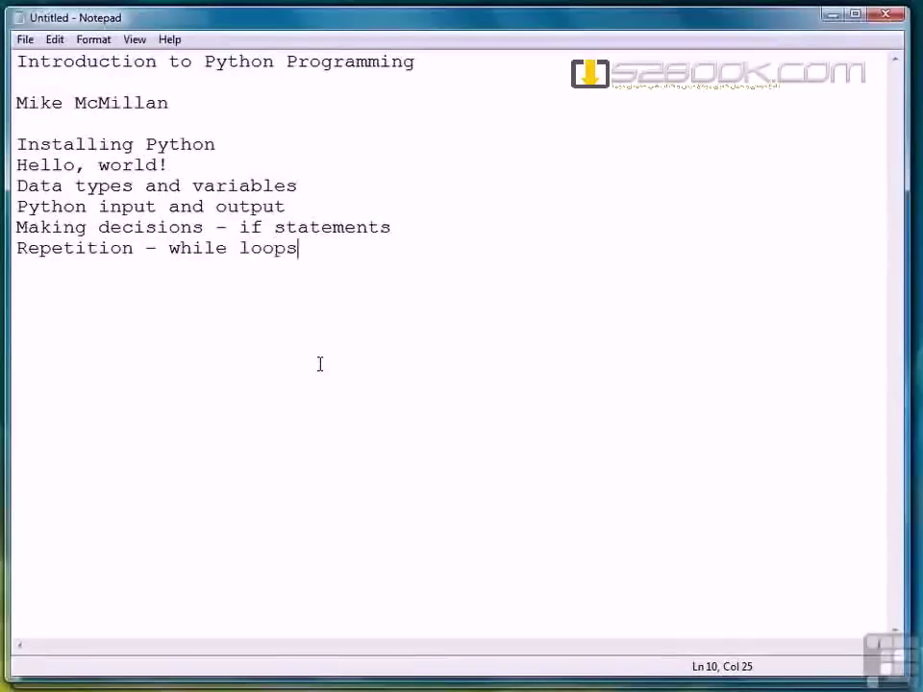
key(Return)
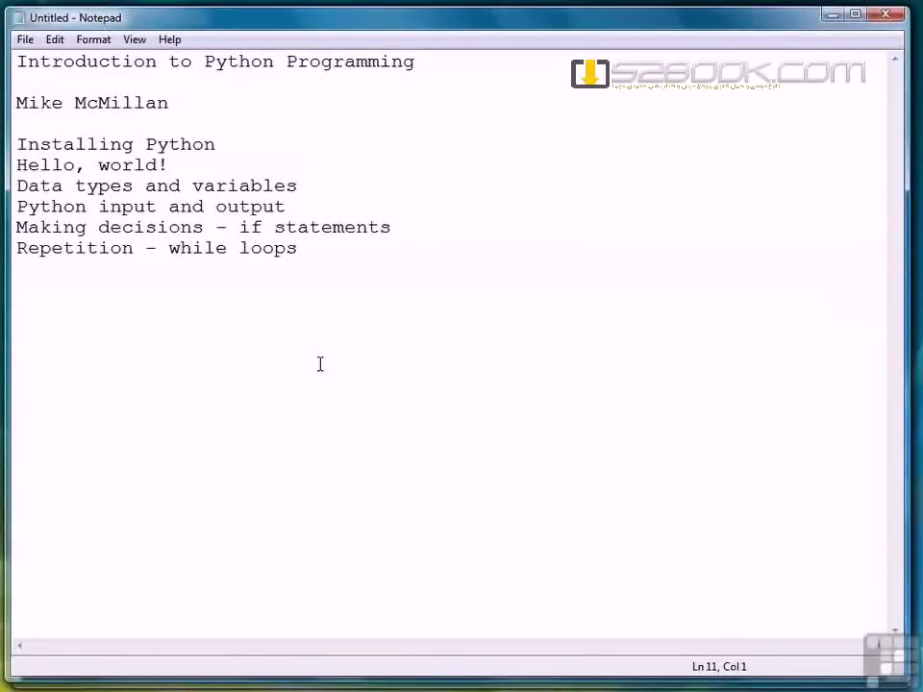
text(for loops)
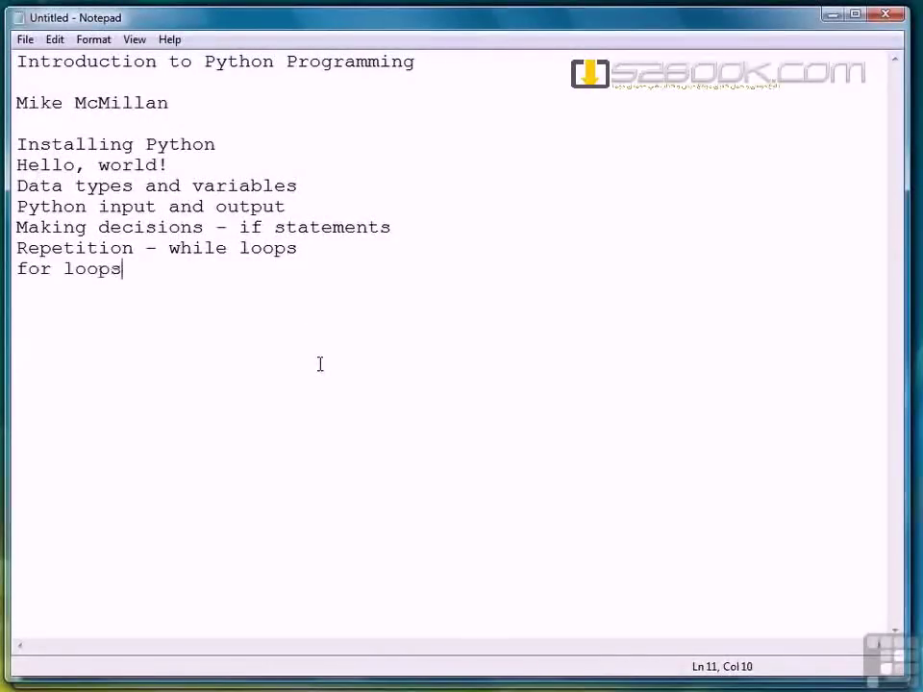
key(Return)
text(It)
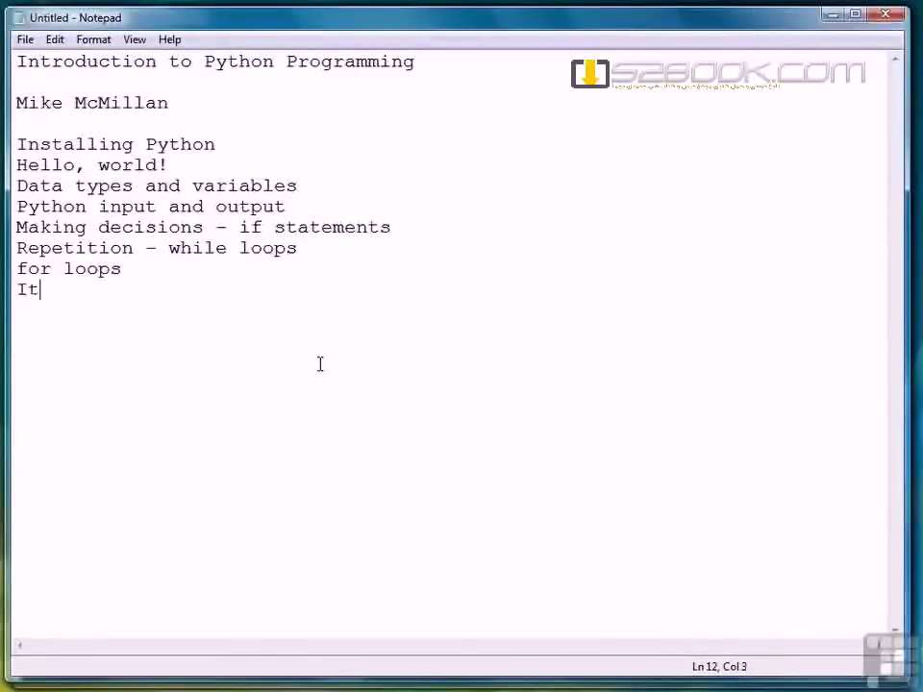
text(erators)
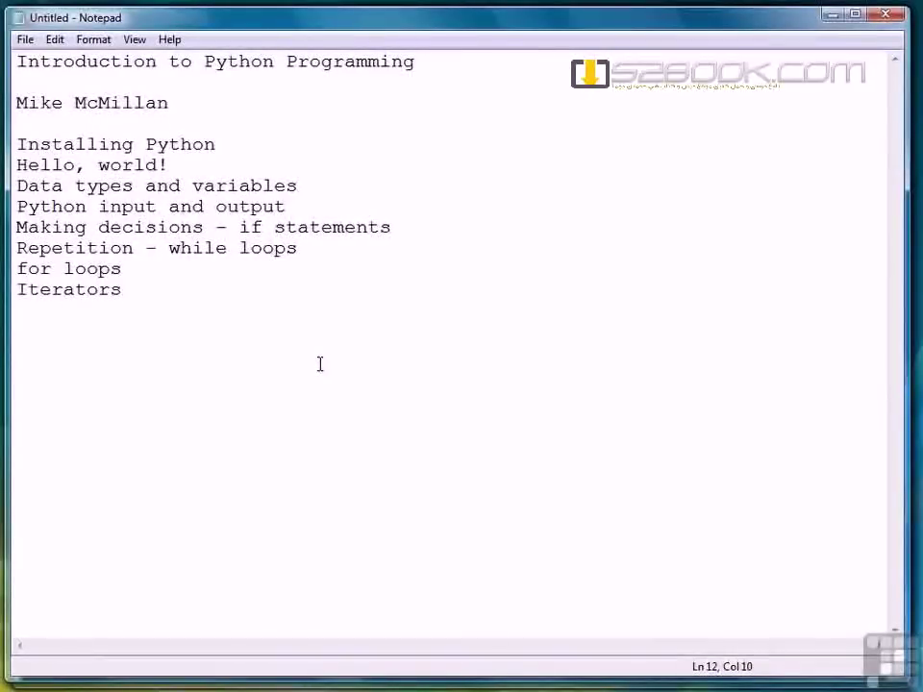
key(Return)
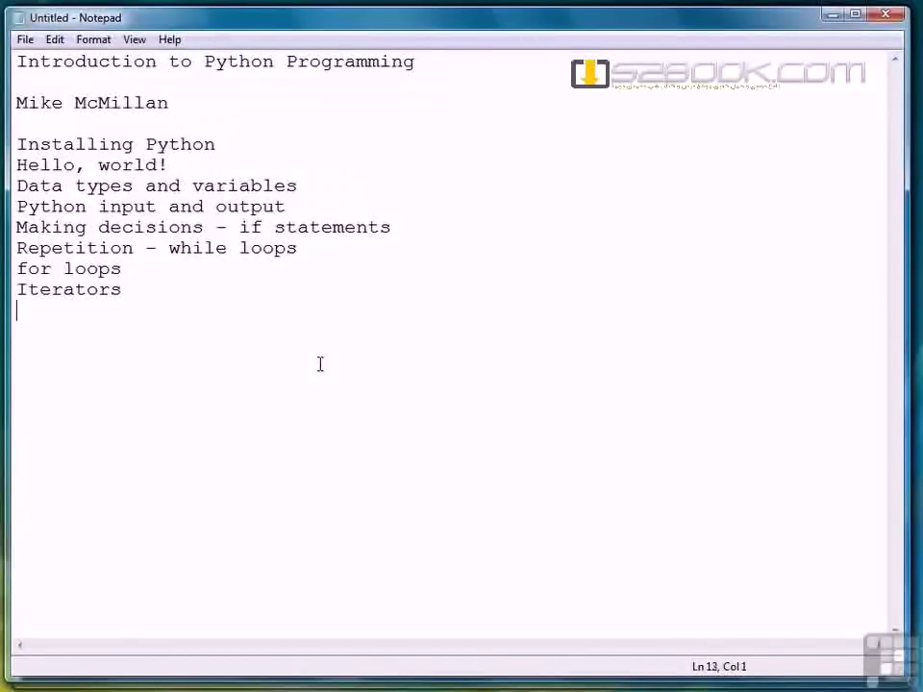
Add lines 'List comprehensions', 'Functions', 'Scope - variable', 'Modules' and 'Object-oriented programming'
text(List comprehensions)
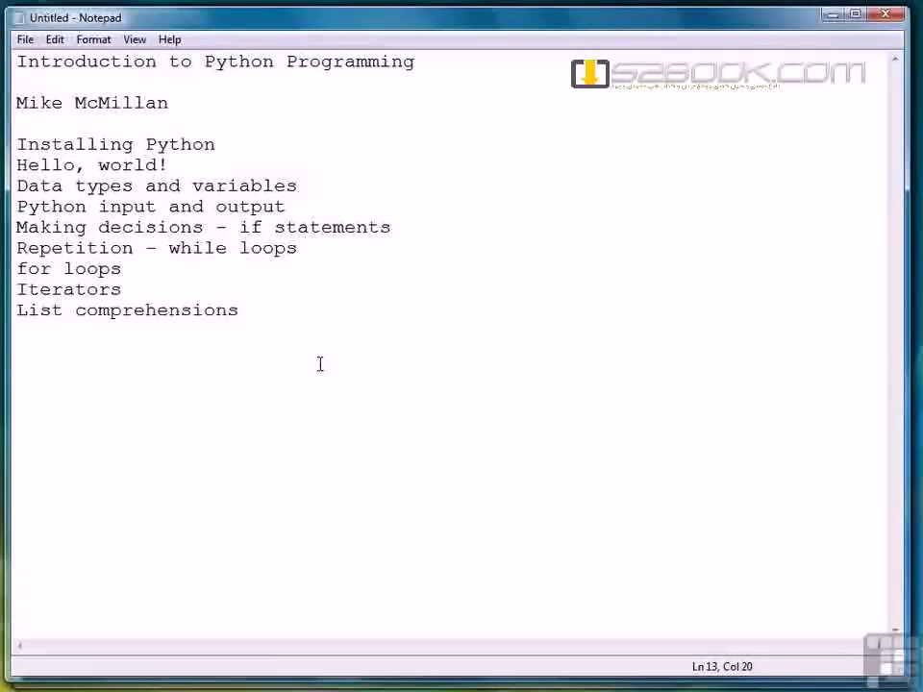
key(Return)
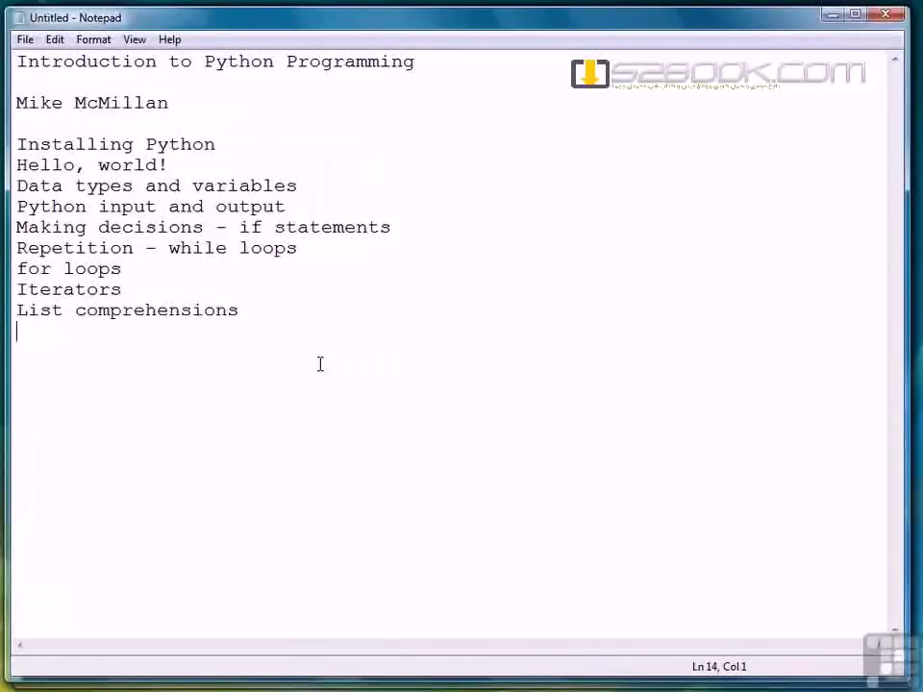
text(Functions)
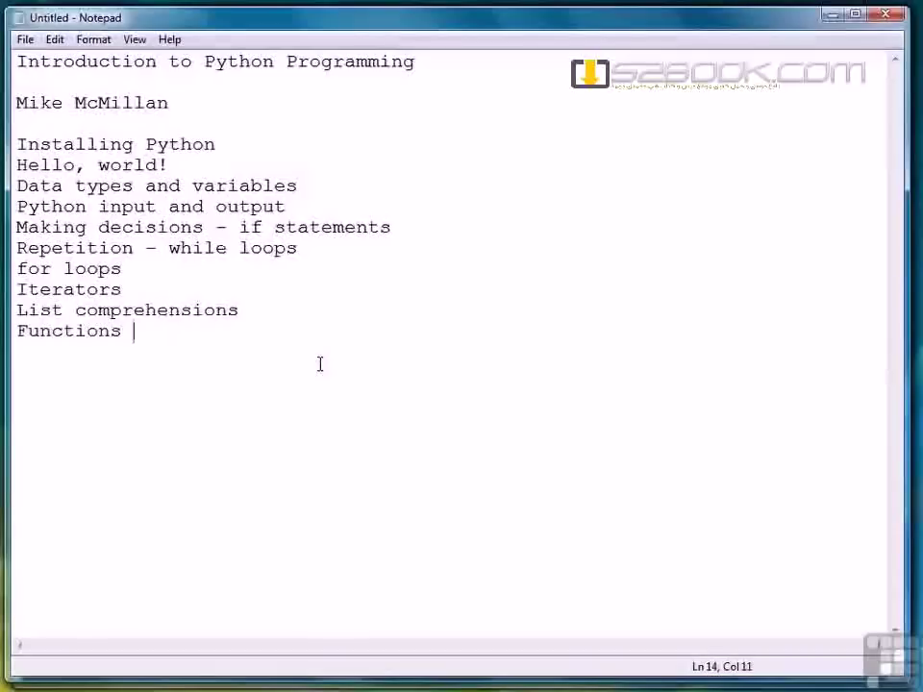
key(Return)
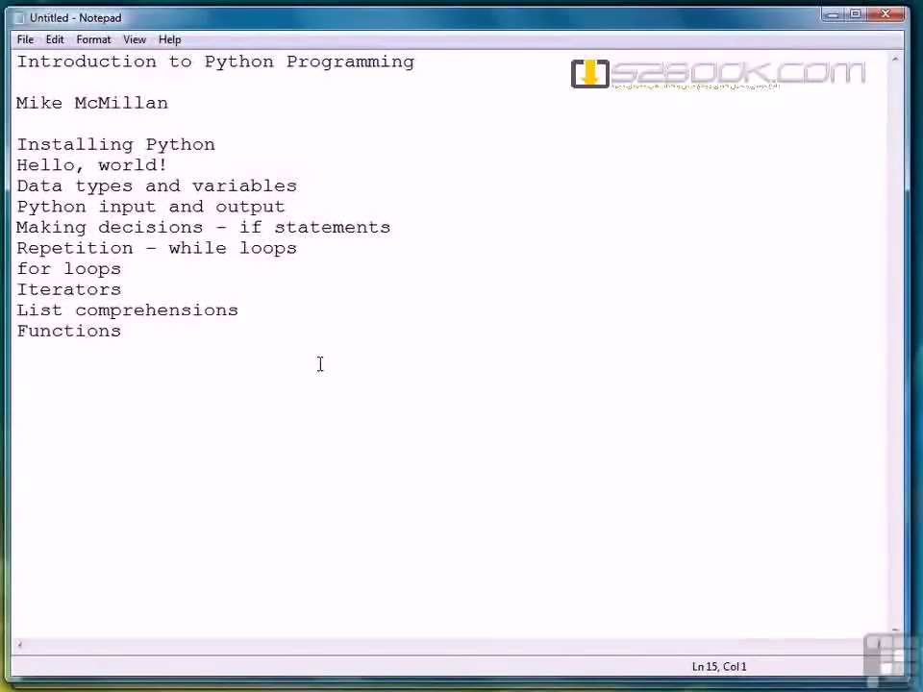
text(Scope)
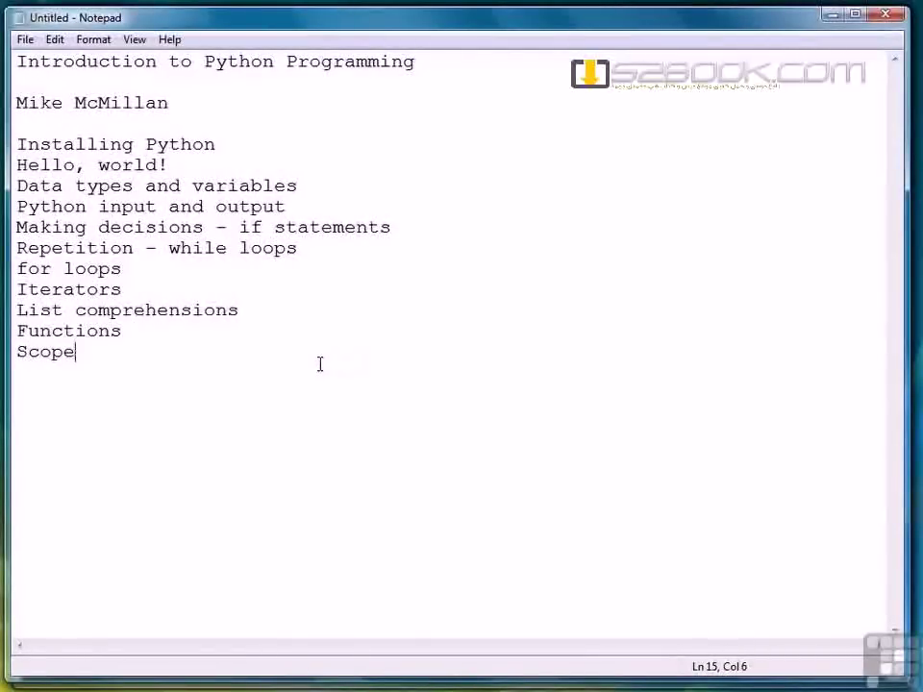
text( - variable)
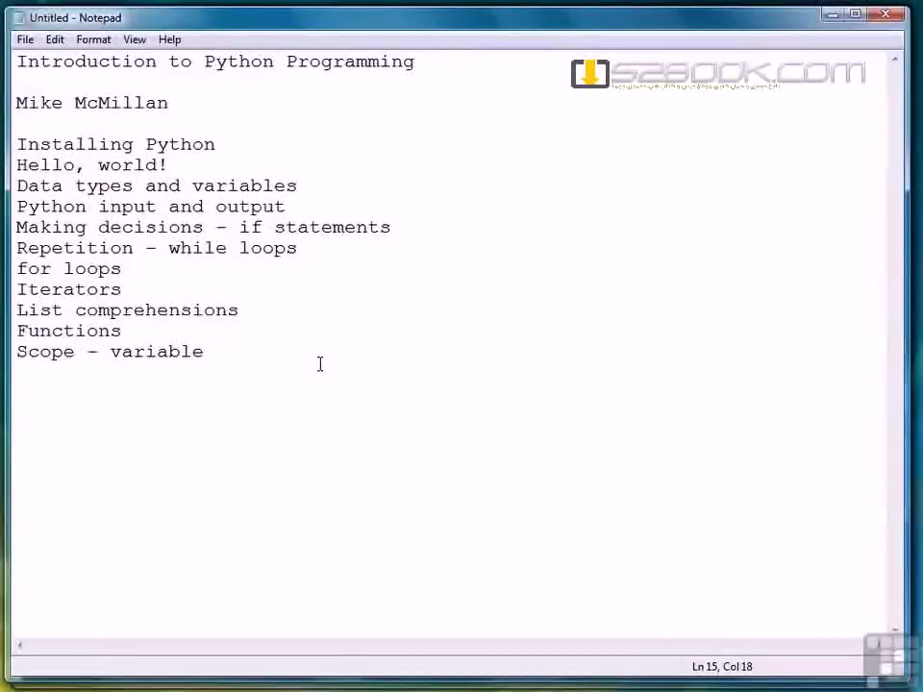
key(Return)
text(Modules)
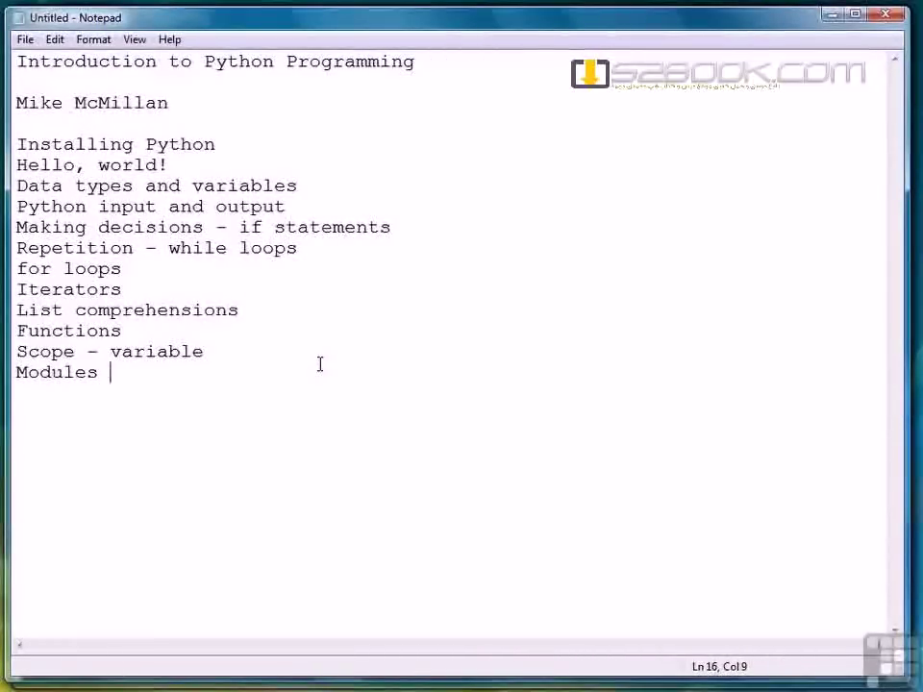
key(Return)
text(Ob)
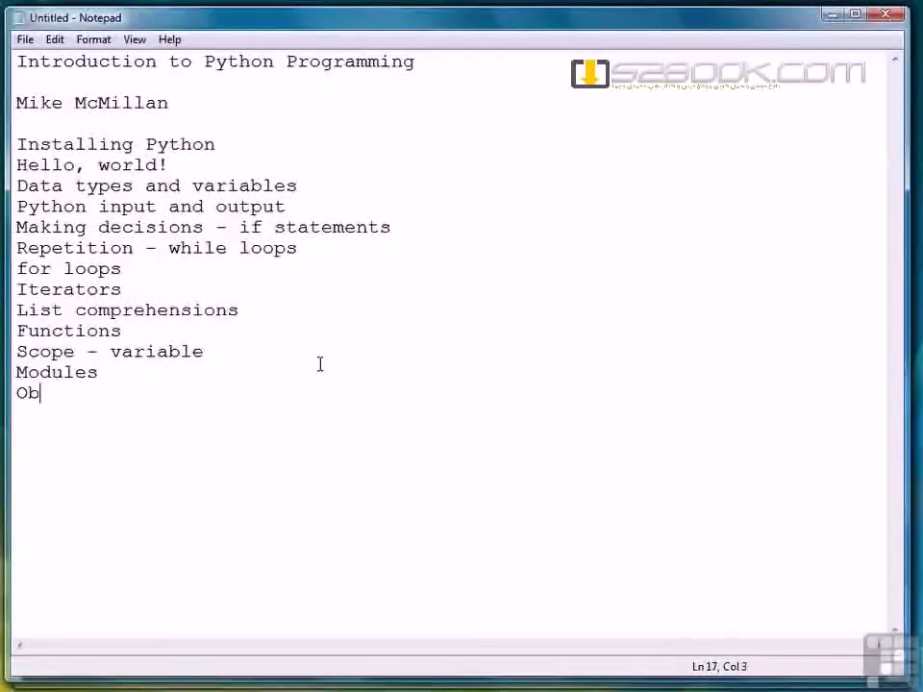
text(ject-oriented programming)
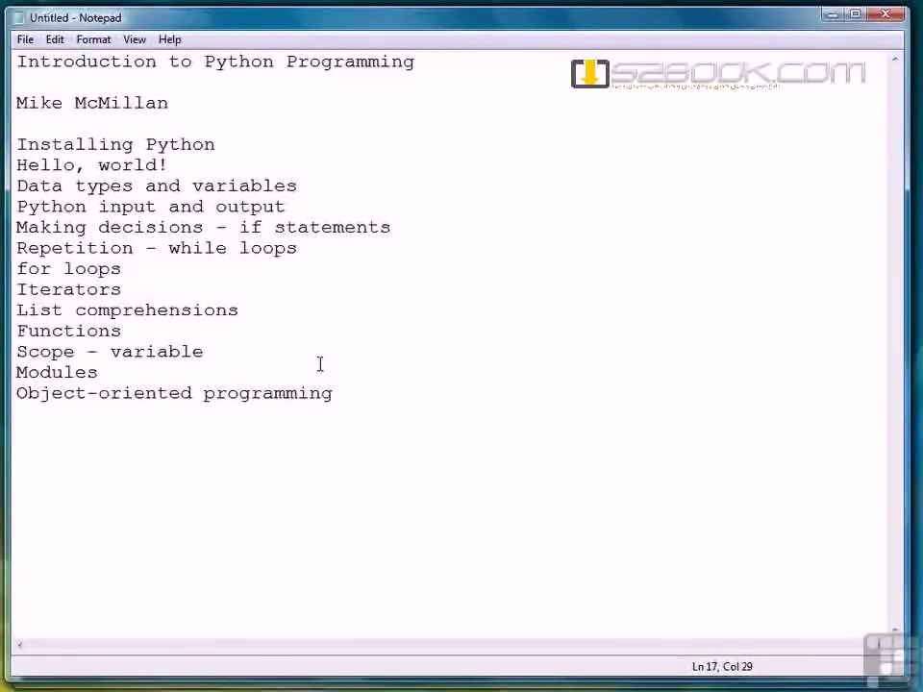
Add lines 'Inheritance', 'Exception handling' and 'Using data structures - lists, tuples, dictionaries'
key(Return)
text(Inherit)
text(ance)
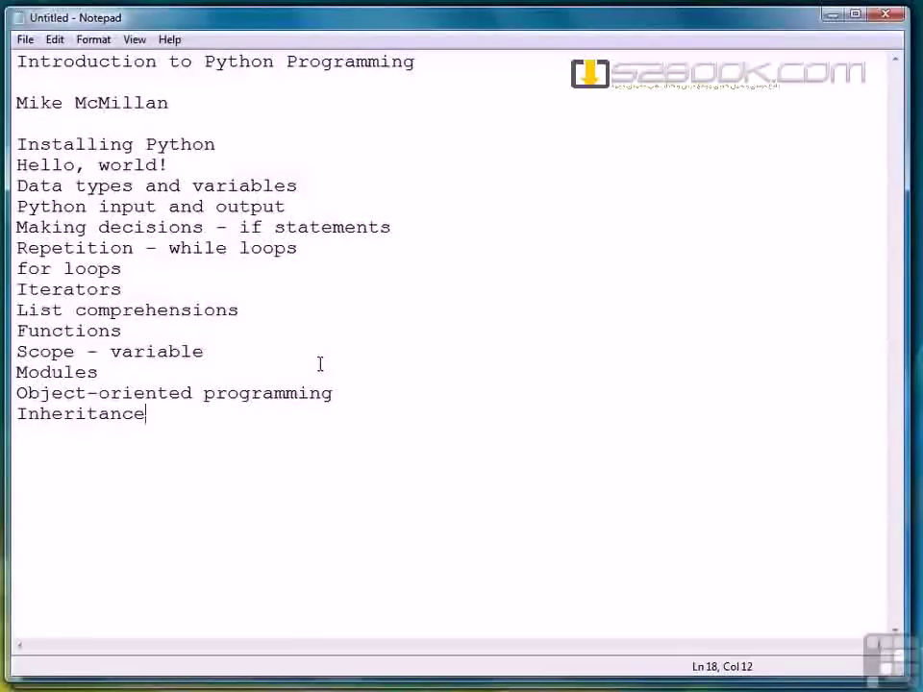
key(Return)
text(Exception handl)
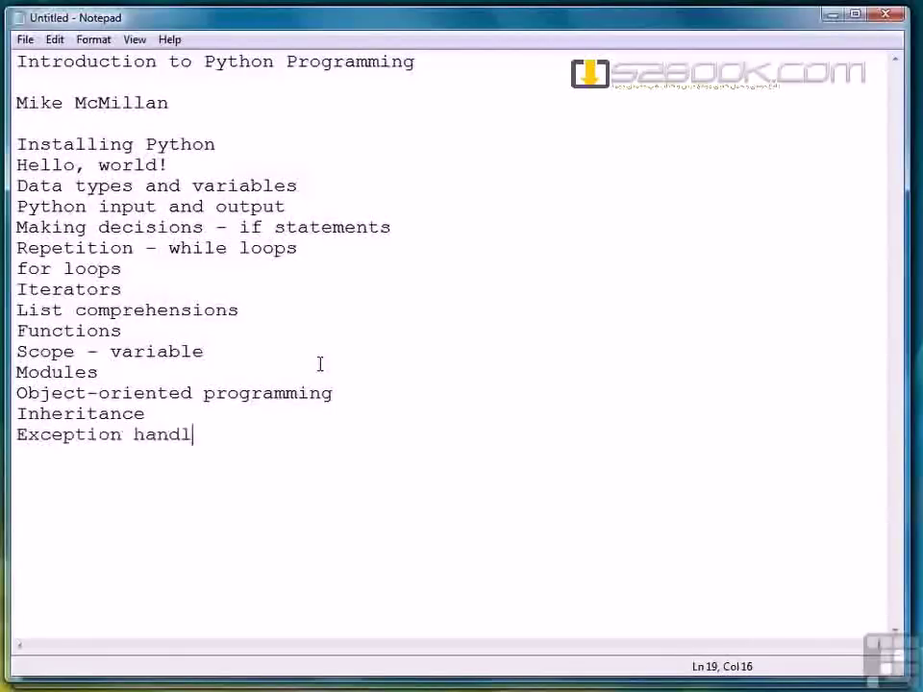
text(ing)
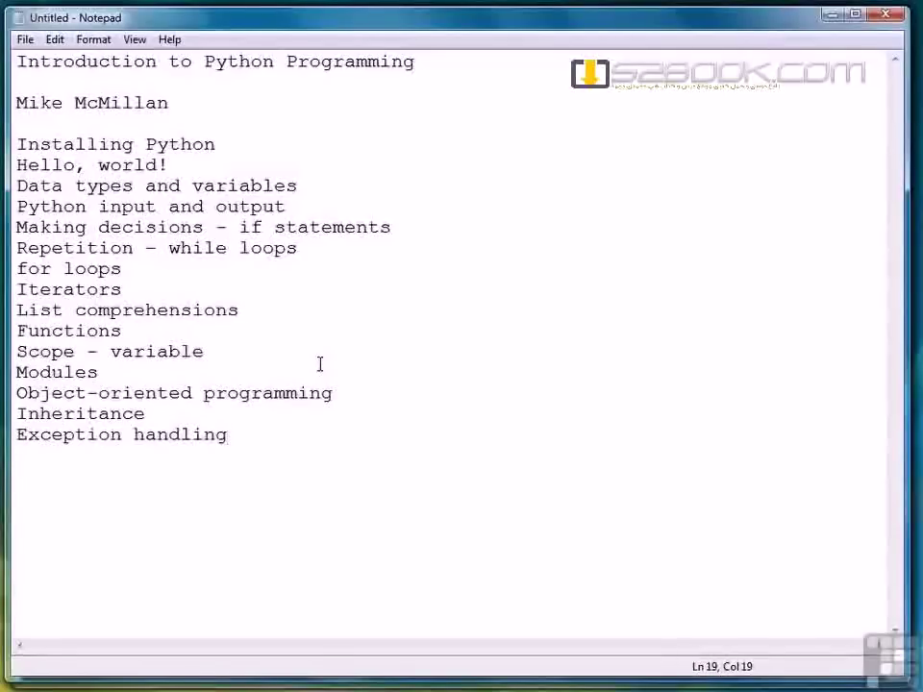
key(Return)
text(Using data )
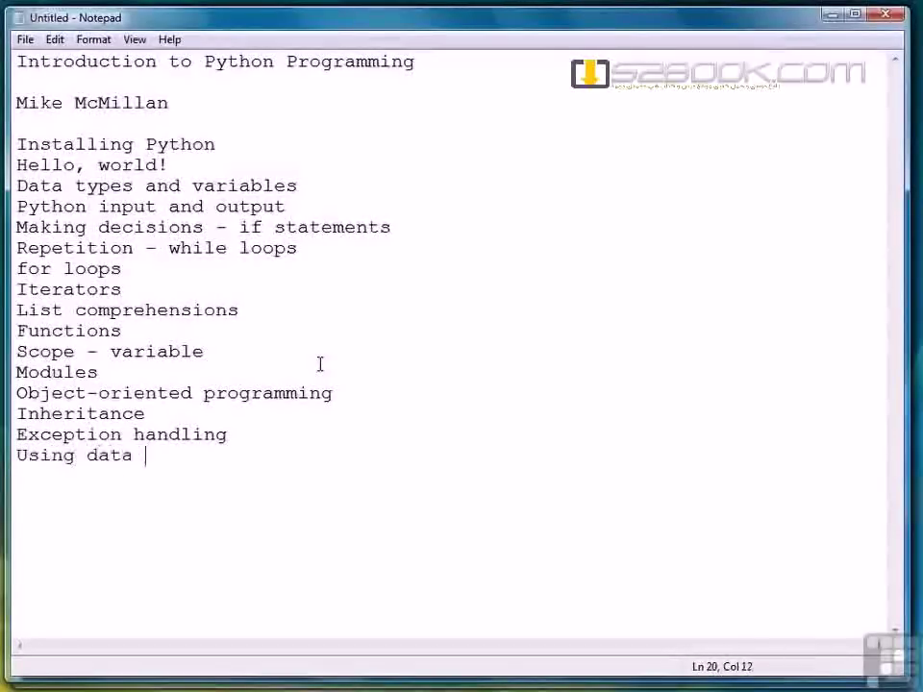
text(structures)
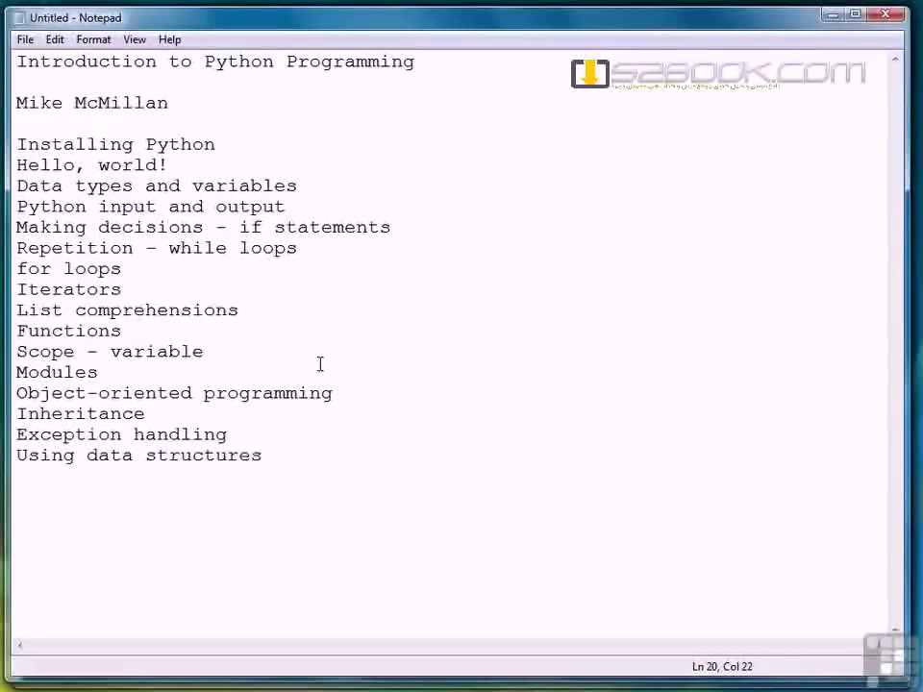
text( - list)
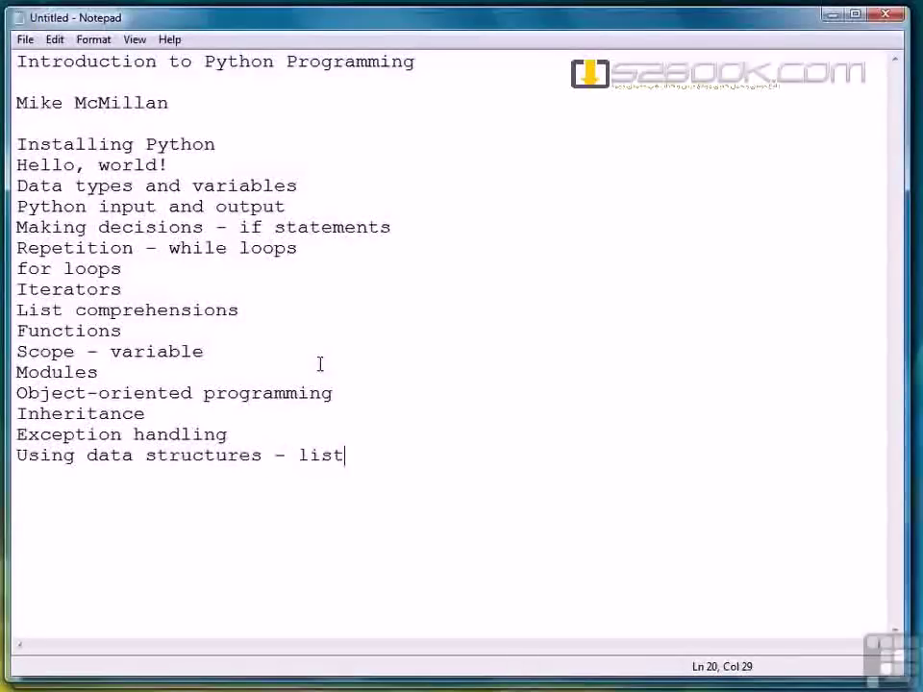
text(s, tuples, d)
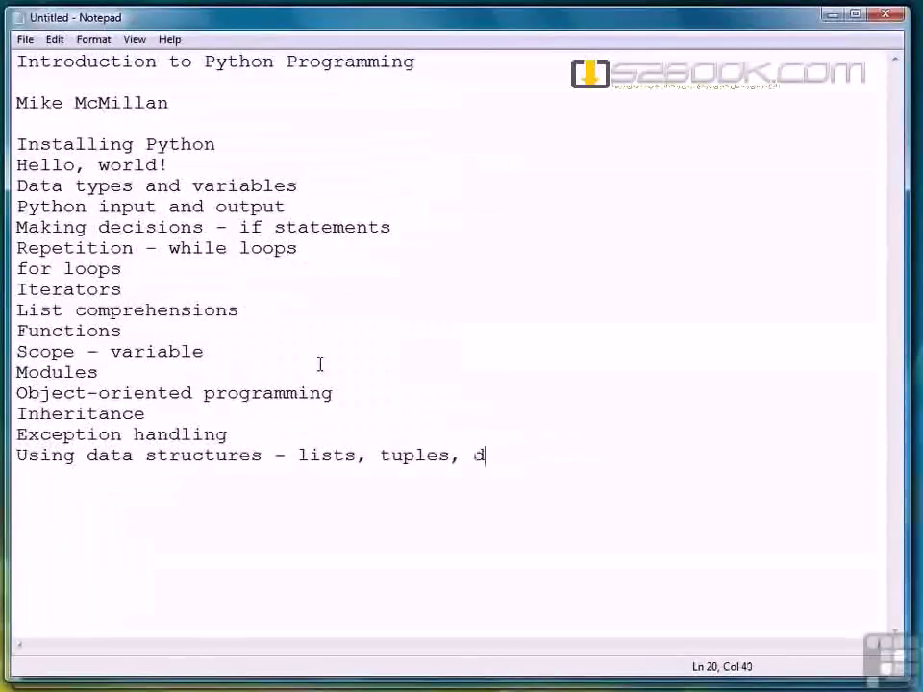
text(ictionar)
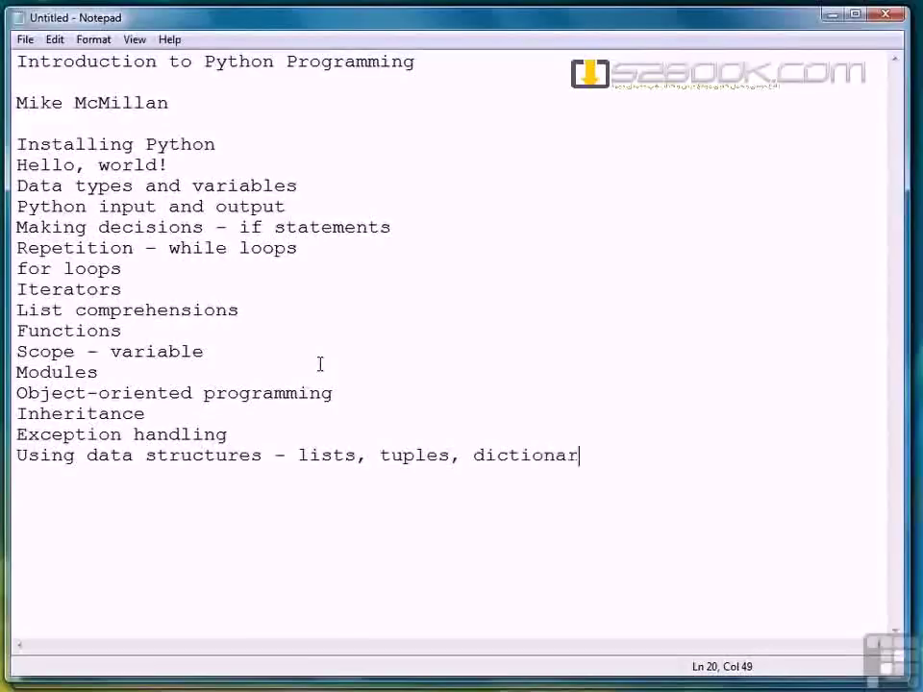
text(ies)
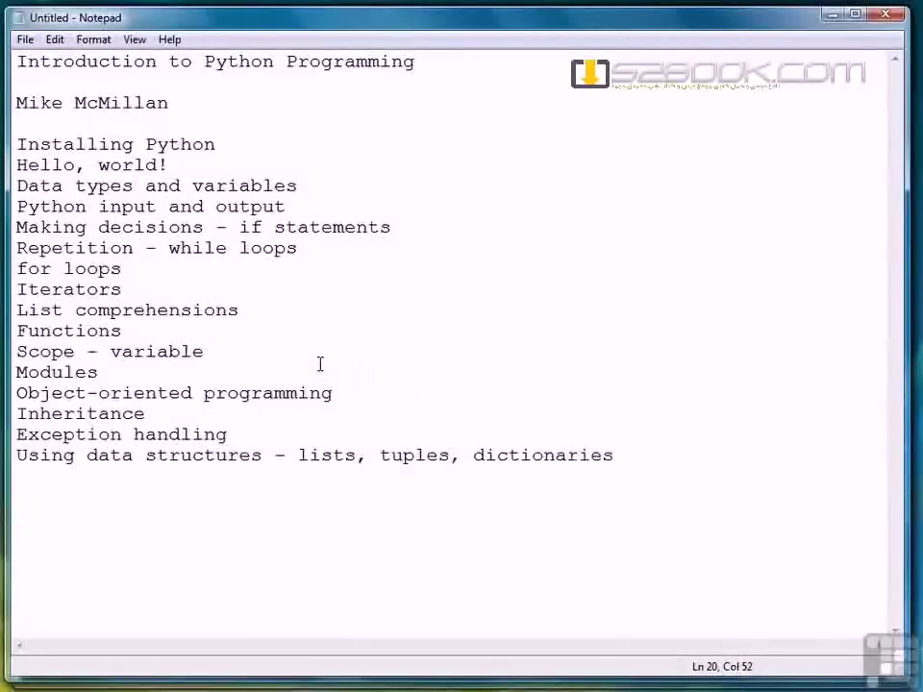